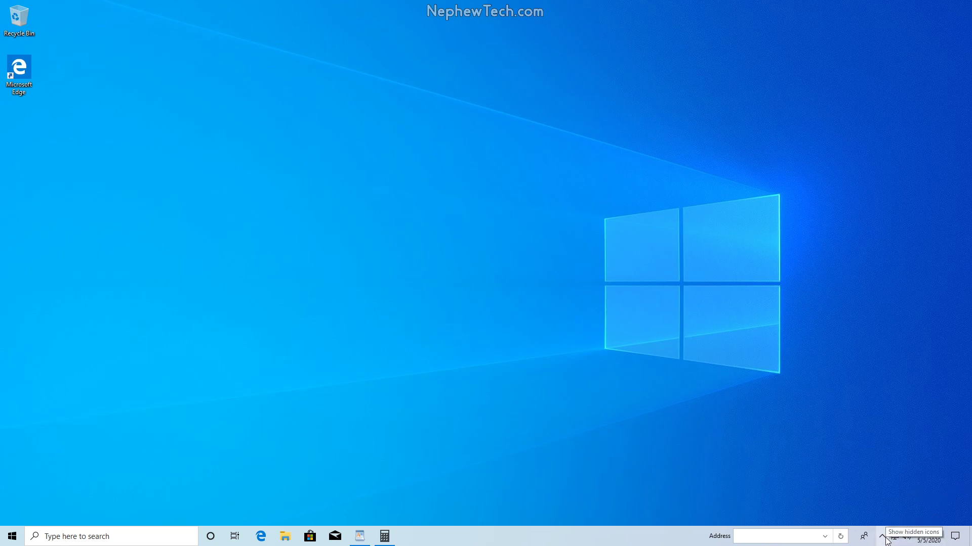
# Move the security shield icon into the visible tray and the cloud icon back into hidden icons
pyautogui.click(883, 537)
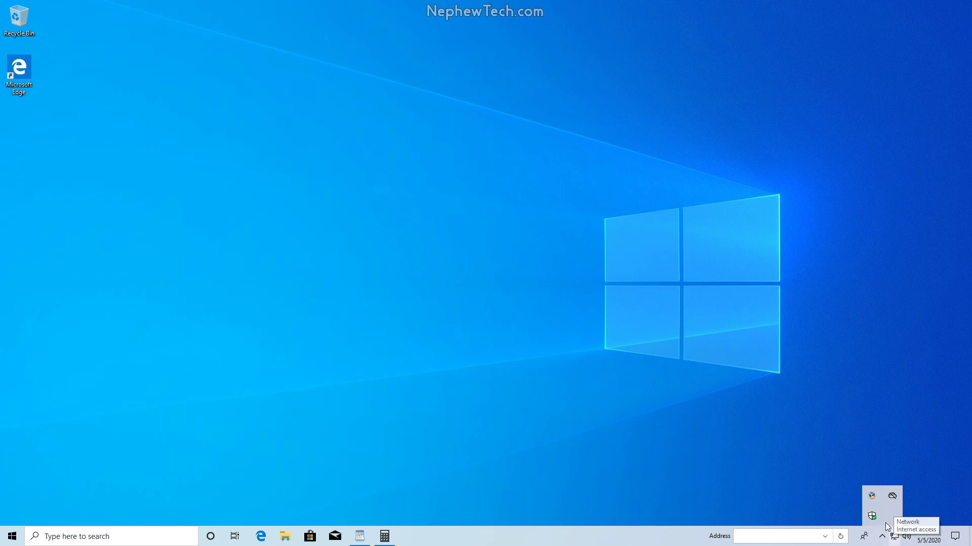
pyautogui.moveTo(872, 515); pyautogui.dragTo(887, 537)
pyautogui.click(858, 538)
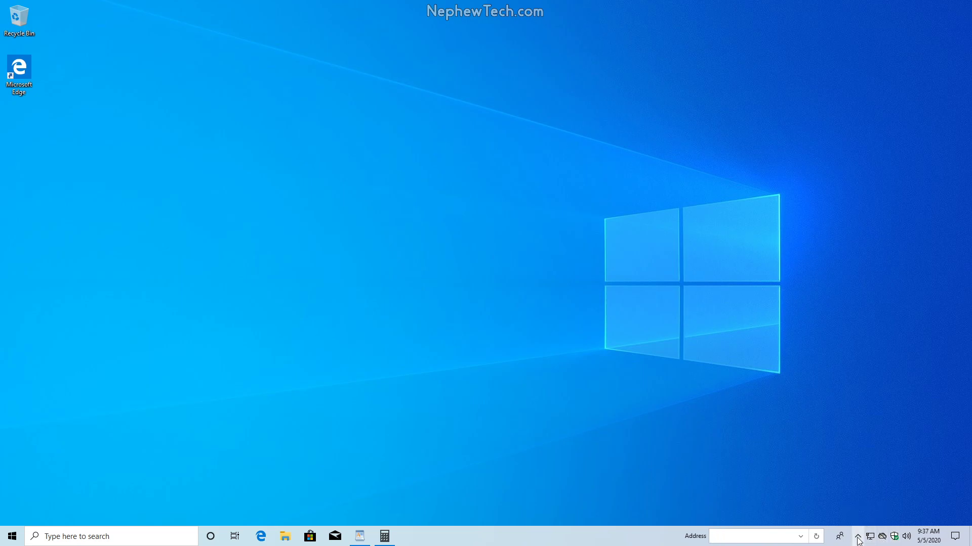
pyautogui.click(858, 539)
pyautogui.click(883, 537)
pyautogui.moveTo(883, 537); pyautogui.dragTo(872, 516)
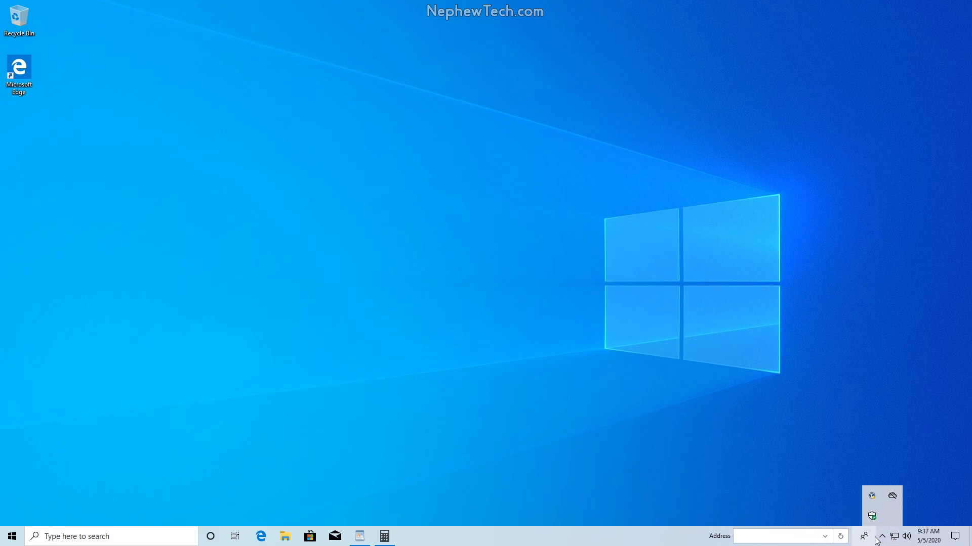
# Check and close the speaker volume and network status panels
pyautogui.click(904, 539)
pyautogui.click(897, 541)
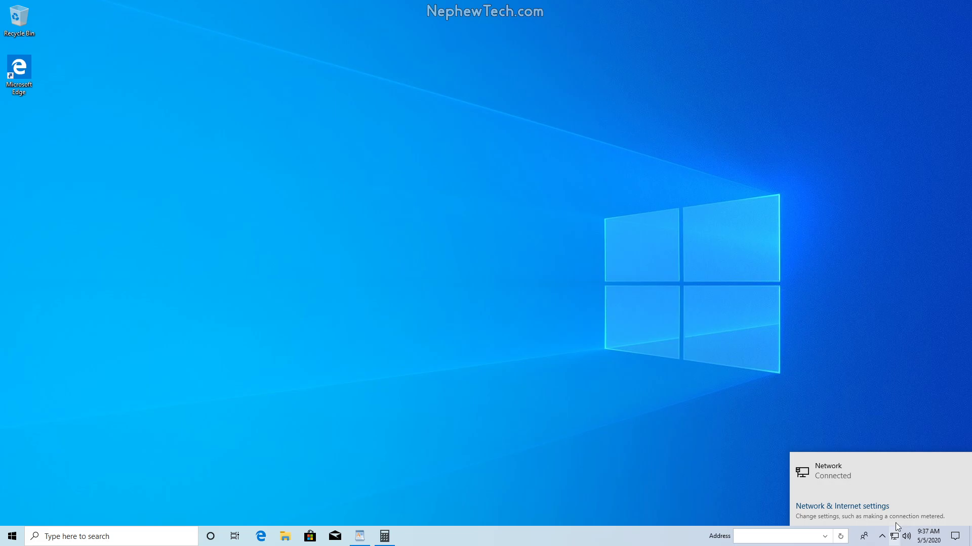
pyautogui.click(893, 439)
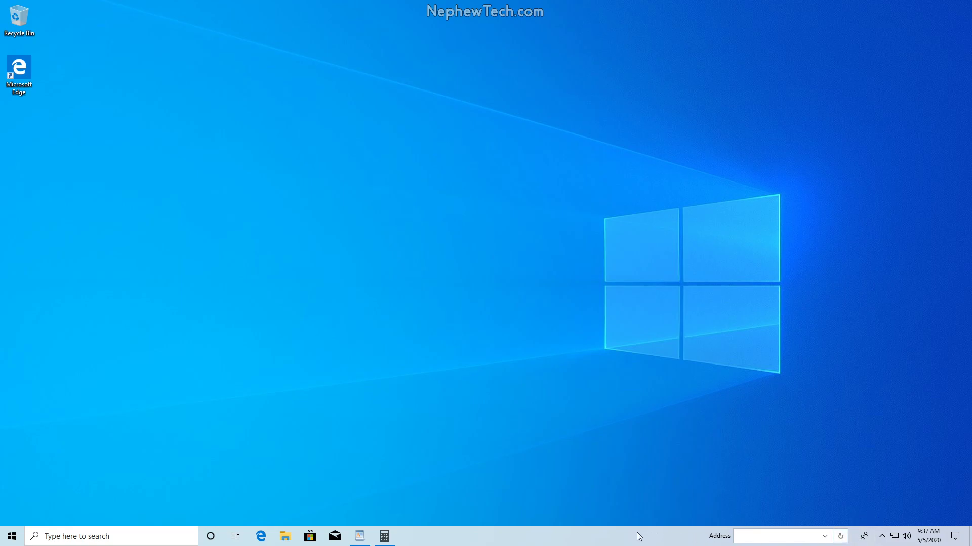
# Turn off Show People on the taskbar and turn on the touch keyboard and Windows Ink Workspace buttons
pyautogui.rightClick(599, 542)
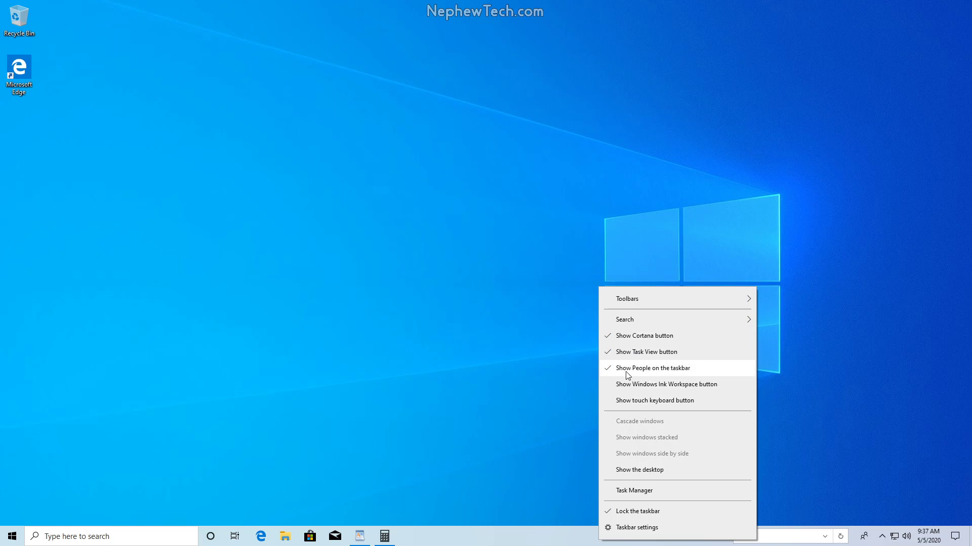
pyautogui.click(659, 374)
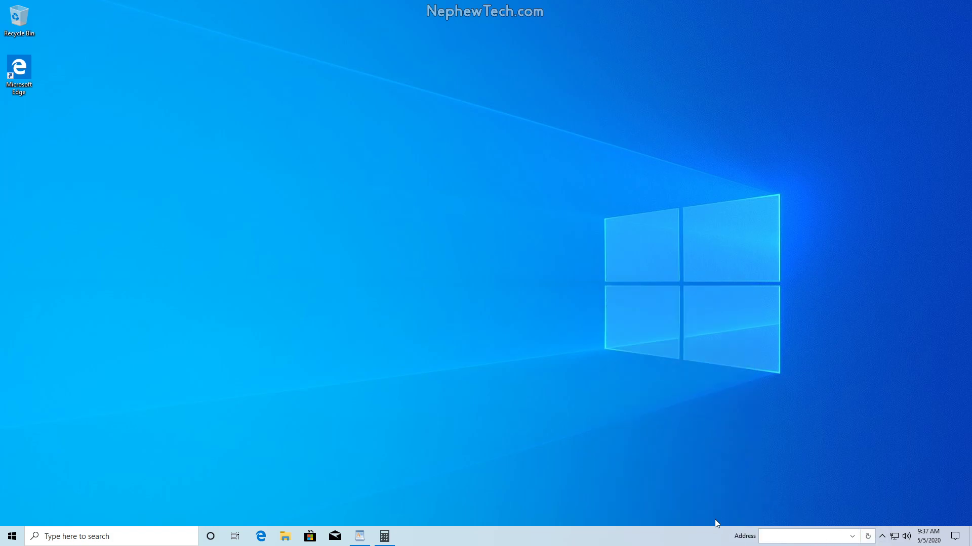
pyautogui.rightClick(678, 544)
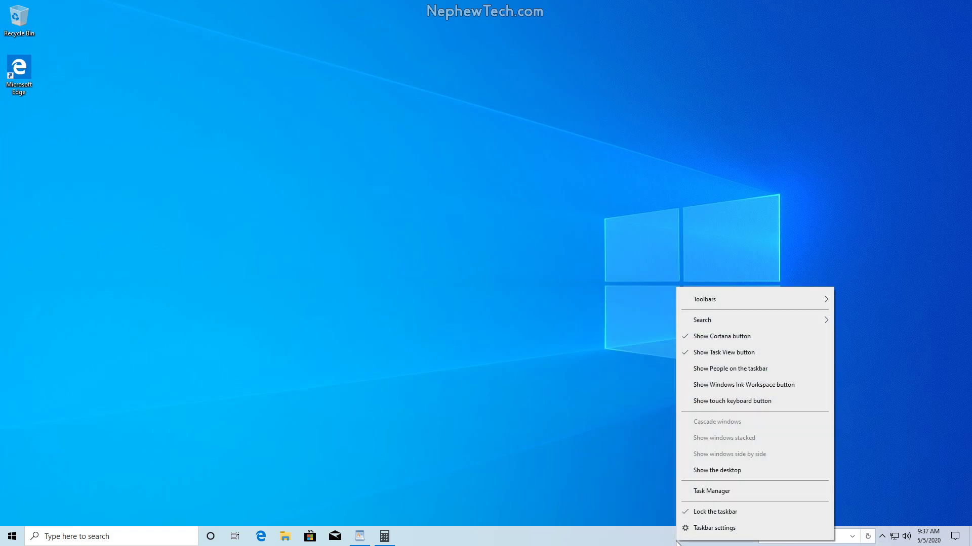
pyautogui.click(735, 403)
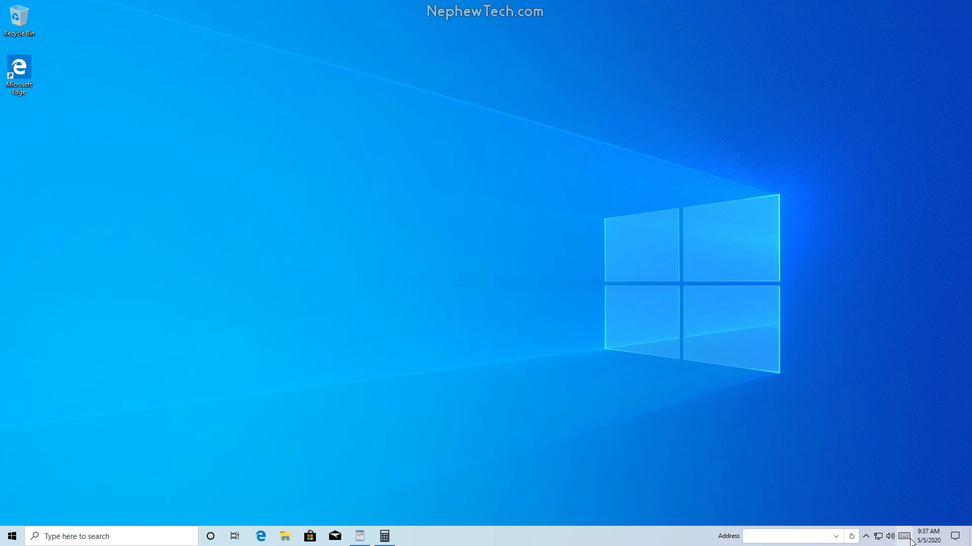
pyautogui.rightClick(688, 530)
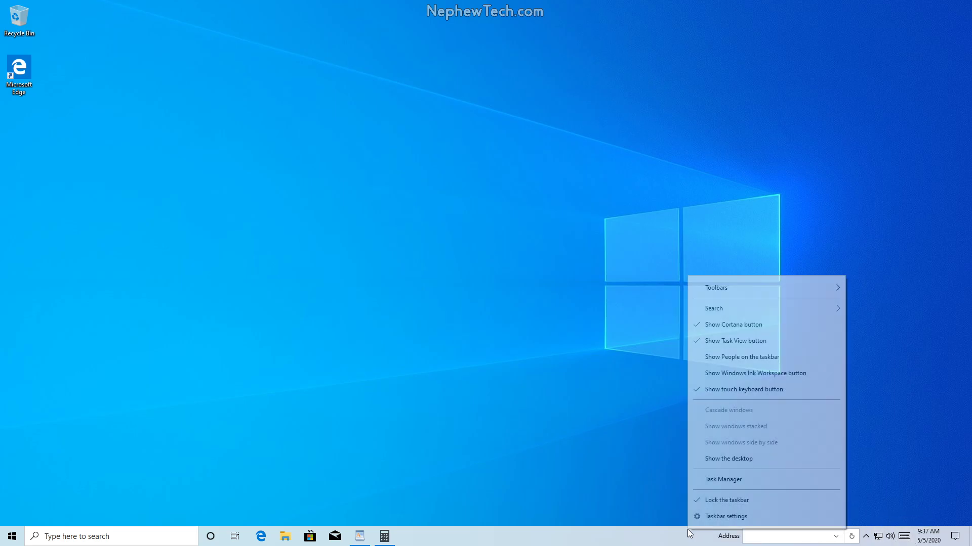
pyautogui.click(750, 374)
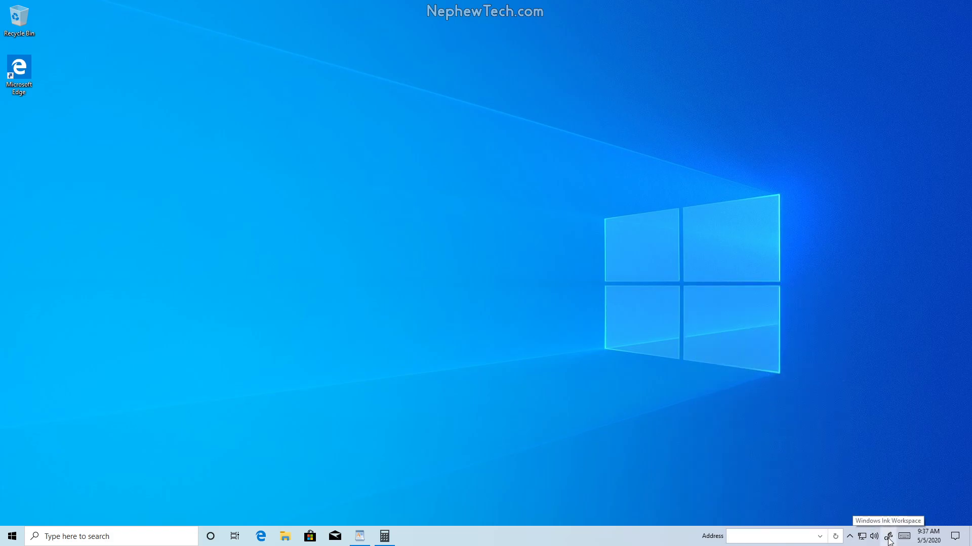
# Hide the Windows Ink Workspace and touch keyboard buttons from the taskbar again
pyautogui.rightClick(675, 533)
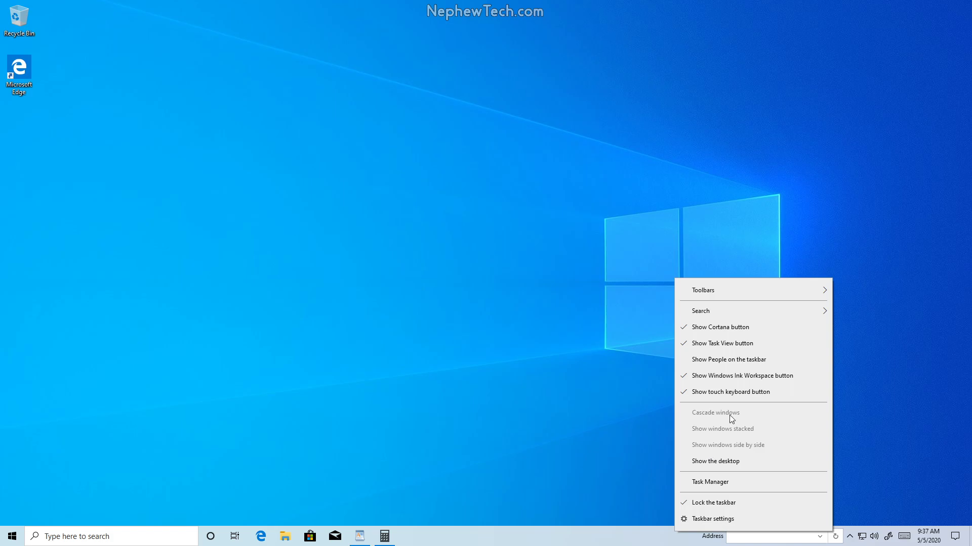
pyautogui.click(742, 379)
pyautogui.rightClick(674, 534)
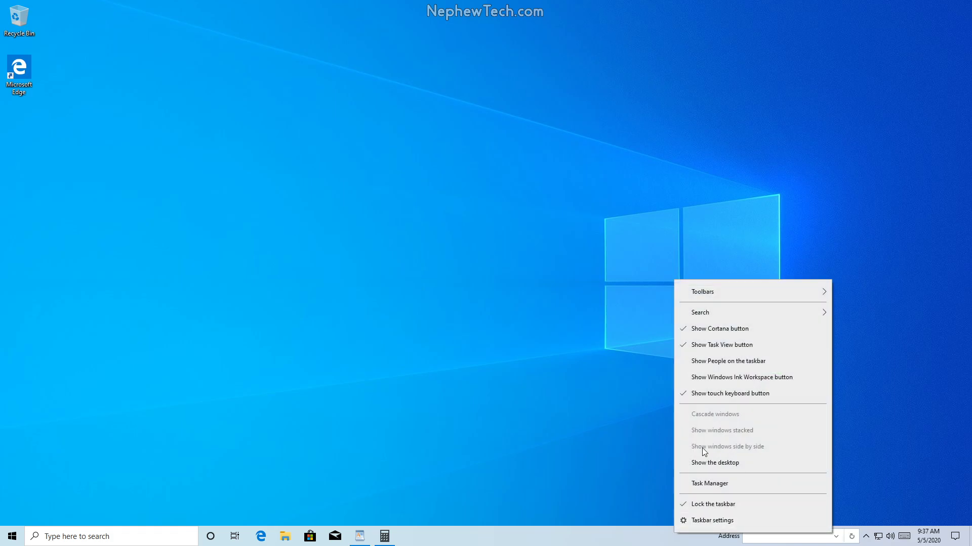
pyautogui.click(733, 394)
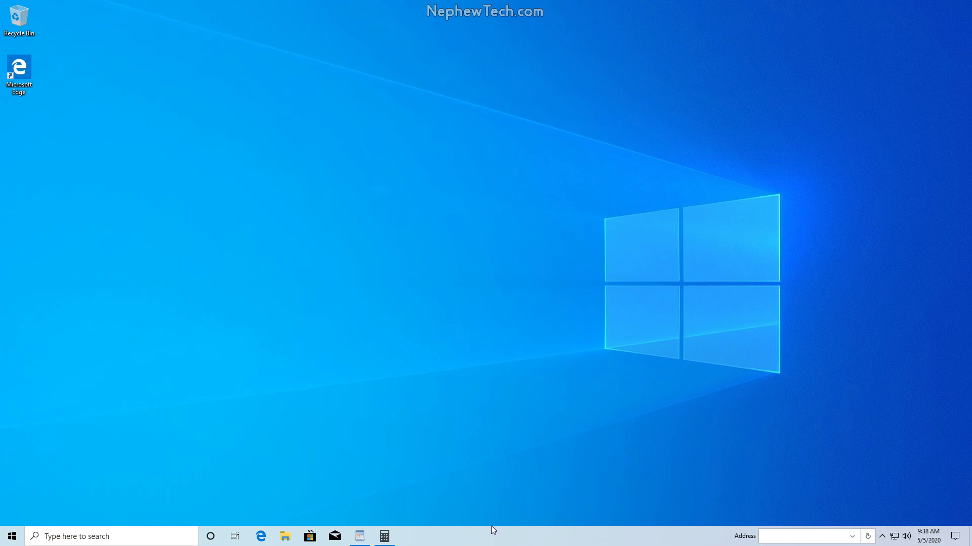
# Add the Desktop toolbar to the taskbar and browse its item list
pyautogui.rightClick(607, 538)
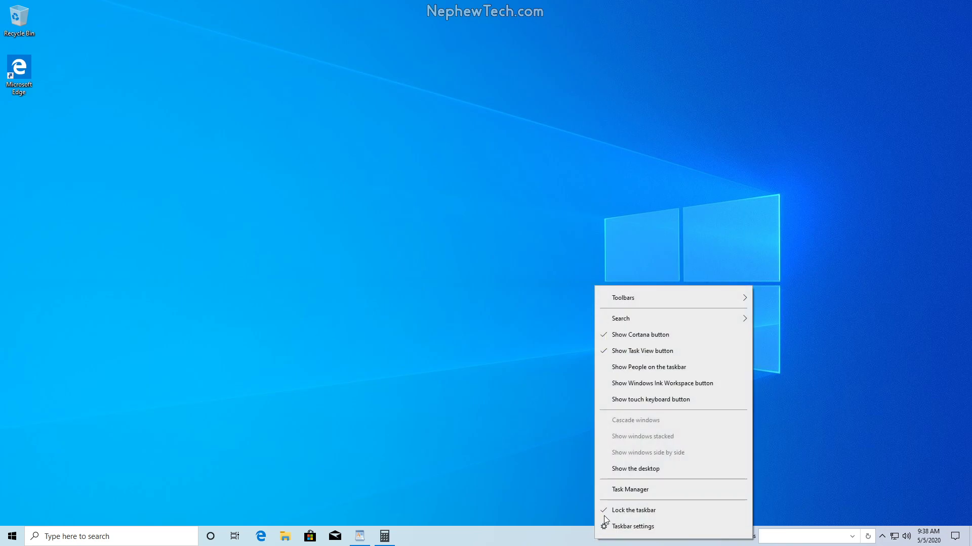
pyautogui.moveTo(638, 296)
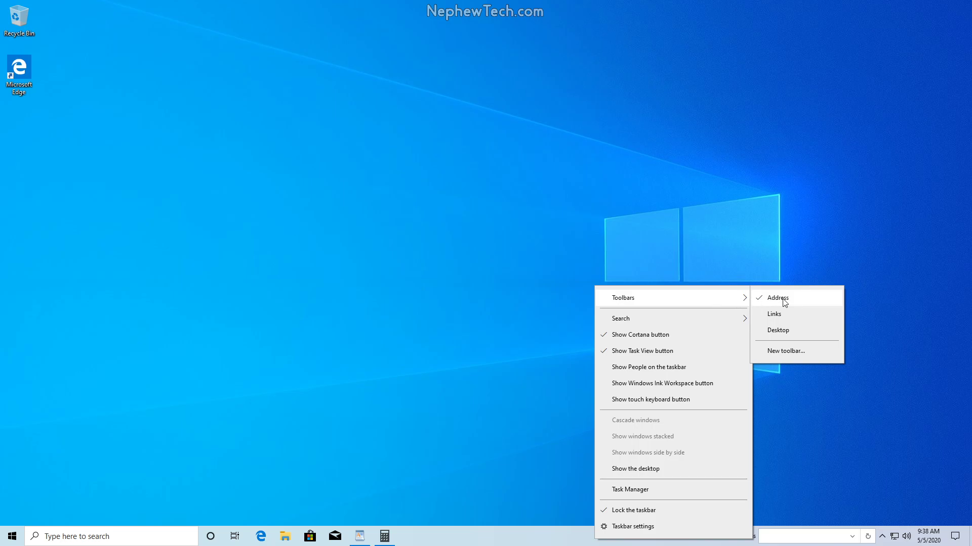
pyautogui.click(777, 330)
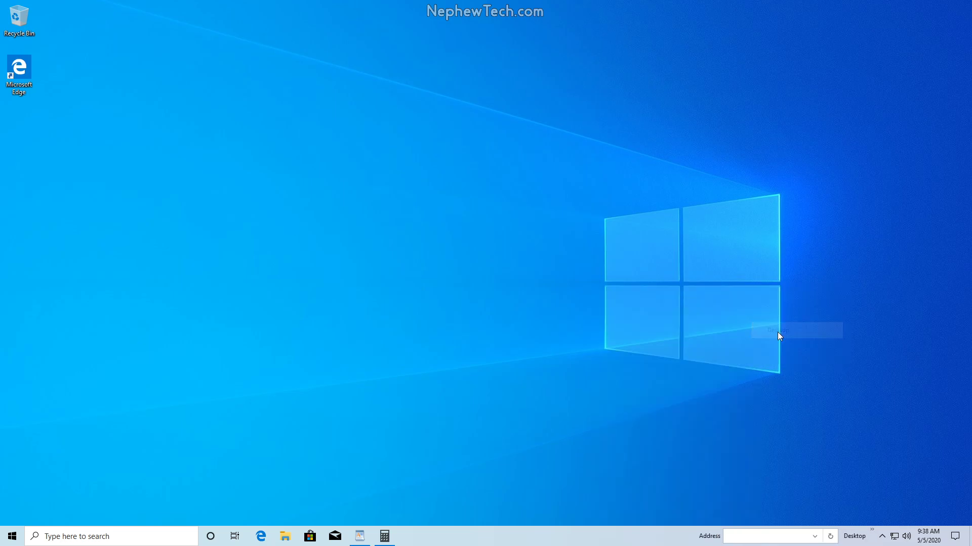
pyautogui.click(872, 531)
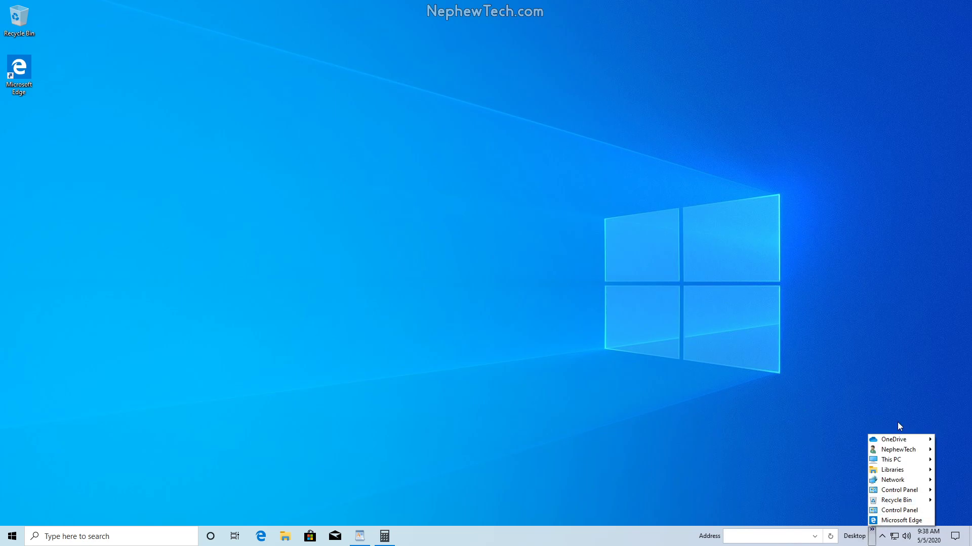
pyautogui.click(647, 540)
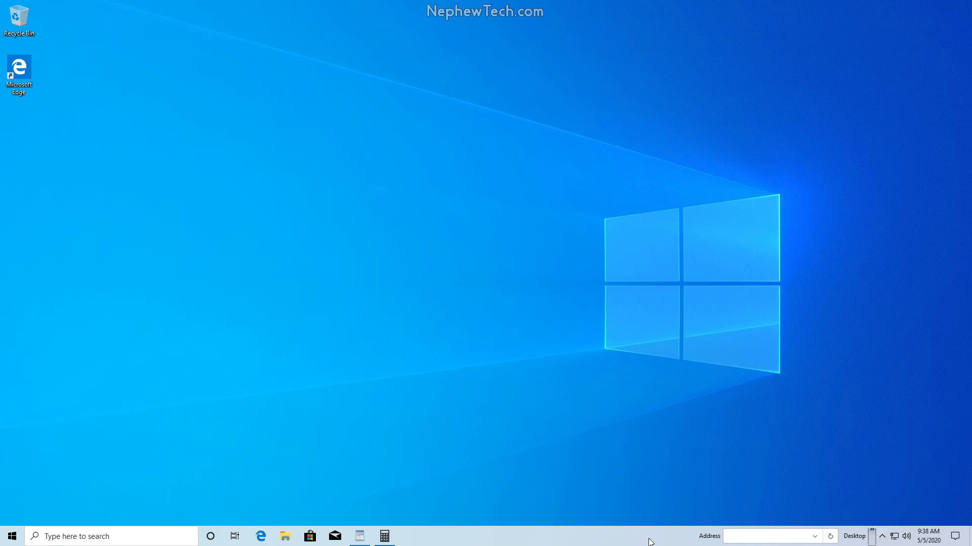
# Uncheck the Address and Desktop toolbars under the taskbar's Toolbars menu
pyautogui.rightClick(649, 540)
pyautogui.moveTo(764, 304)
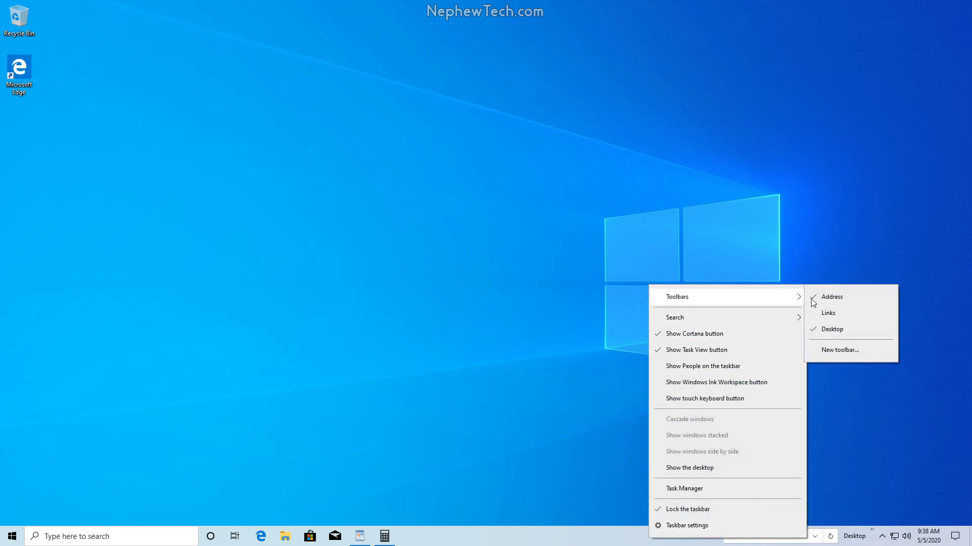
pyautogui.click(824, 298)
pyautogui.rightClick(662, 544)
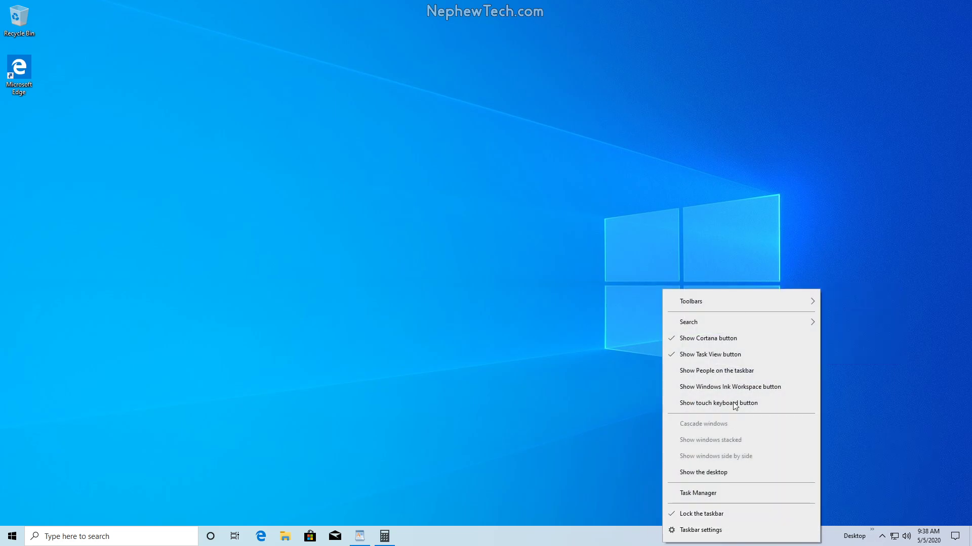
pyautogui.moveTo(810, 302)
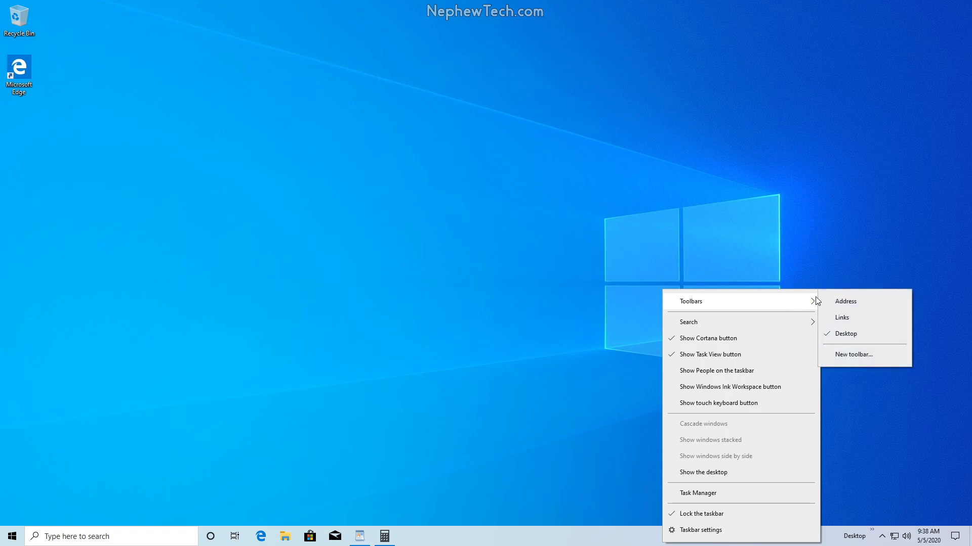
pyautogui.click(851, 335)
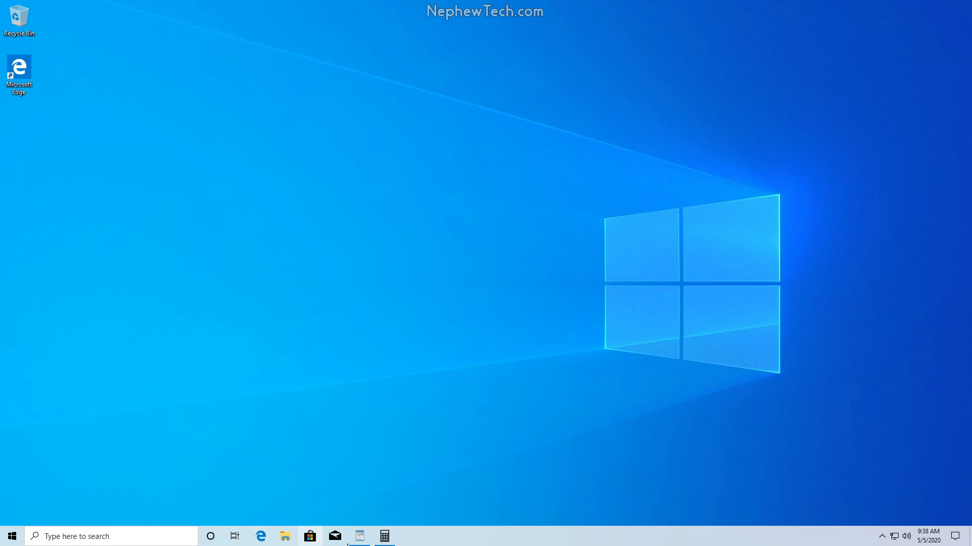
# Bring up the Calculator and WordPad windows from the taskbar and close each one
pyautogui.moveTo(384, 536)
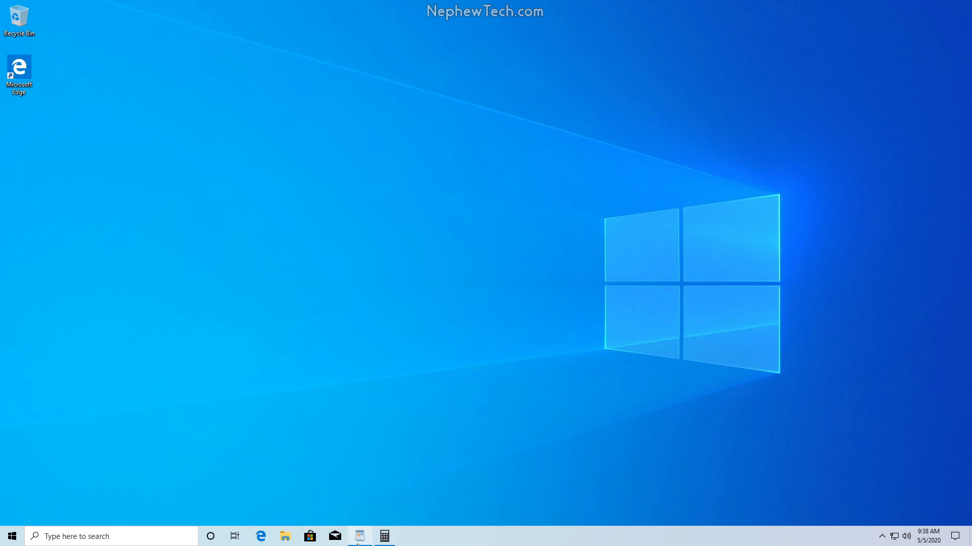
pyautogui.moveTo(404, 504)
pyautogui.click(384, 536)
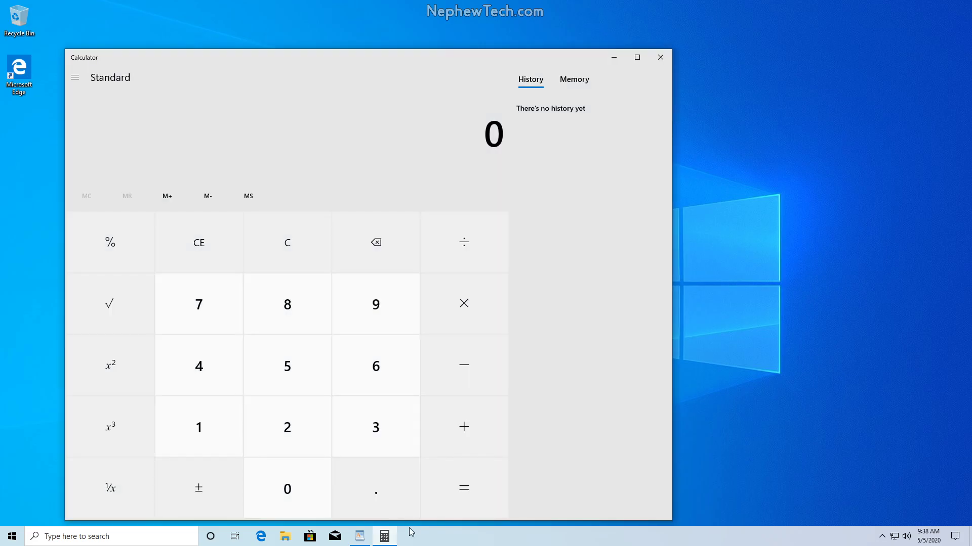
pyautogui.click(660, 55)
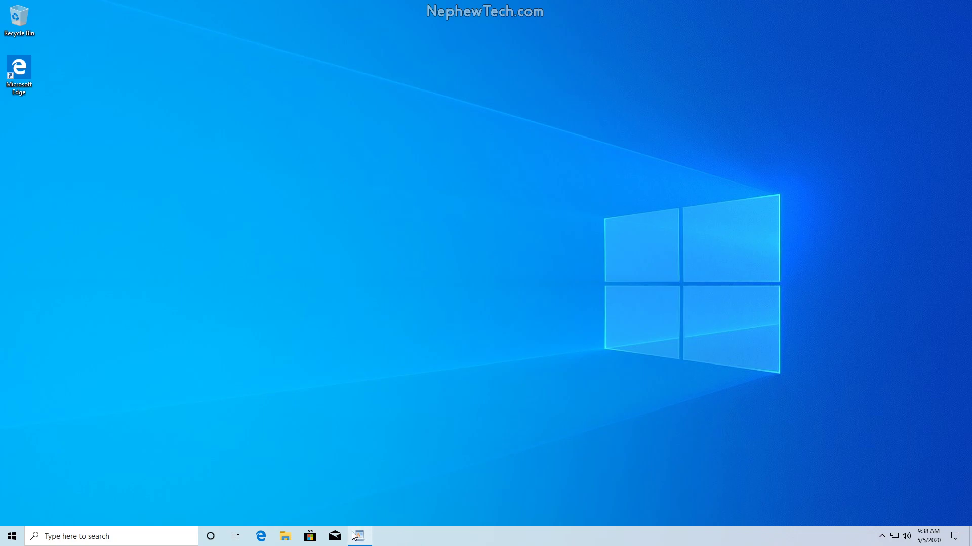
pyautogui.click(354, 537)
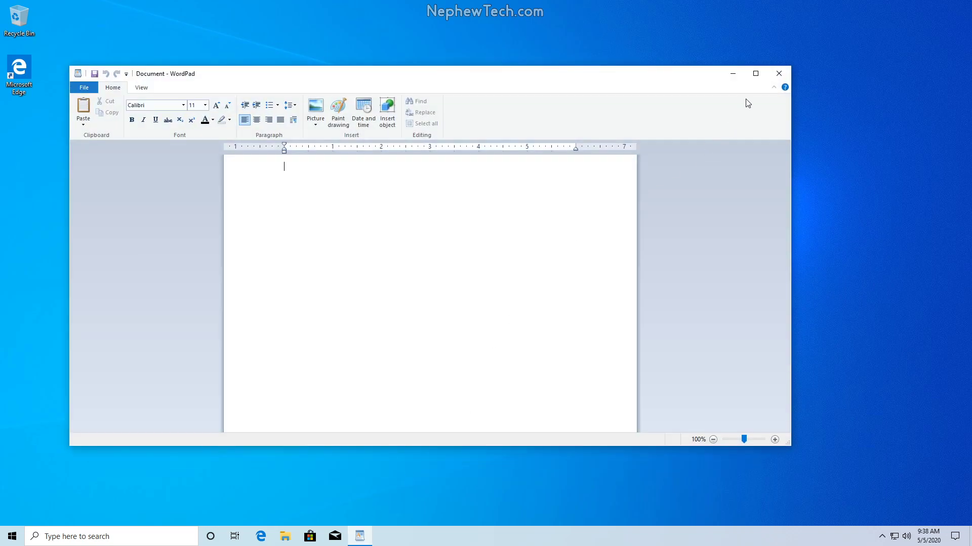
pyautogui.click(777, 75)
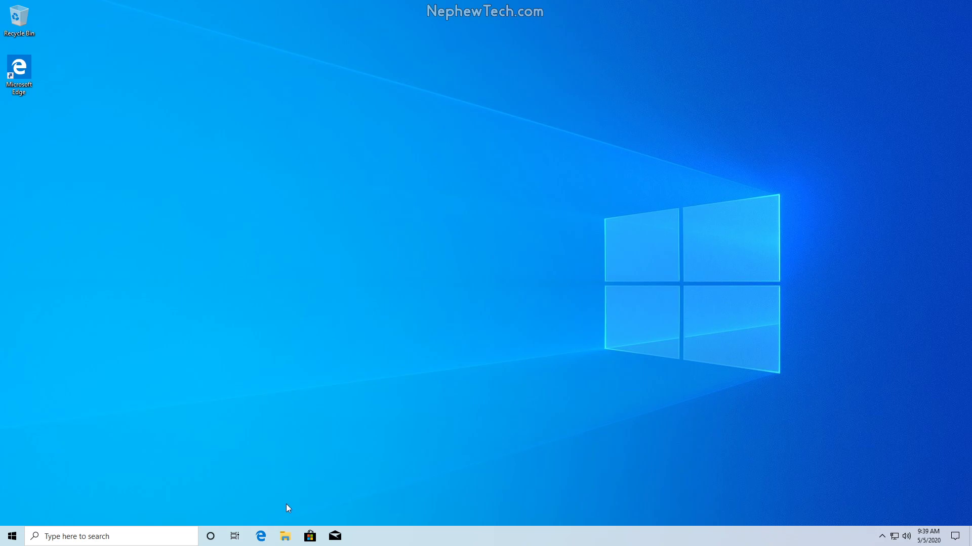
# Choose Unpin from taskbar on the Mail icon, then on the Microsoft Store icon
pyautogui.rightClick(340, 540)
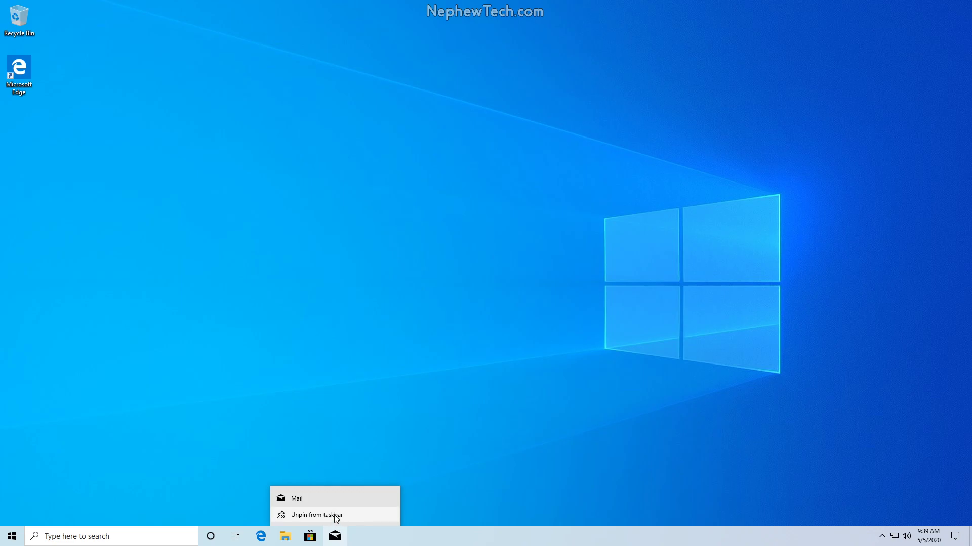
pyautogui.click(334, 515)
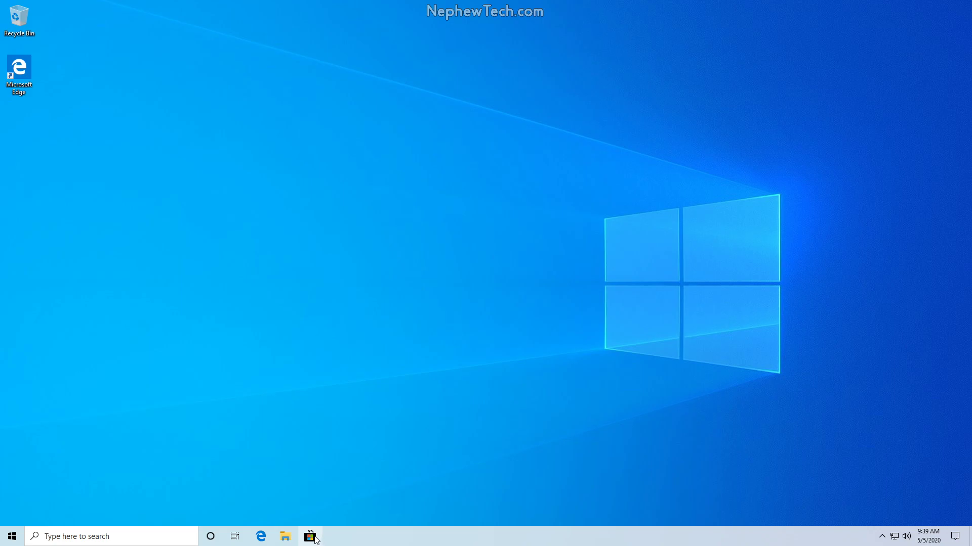
pyautogui.rightClick(315, 540)
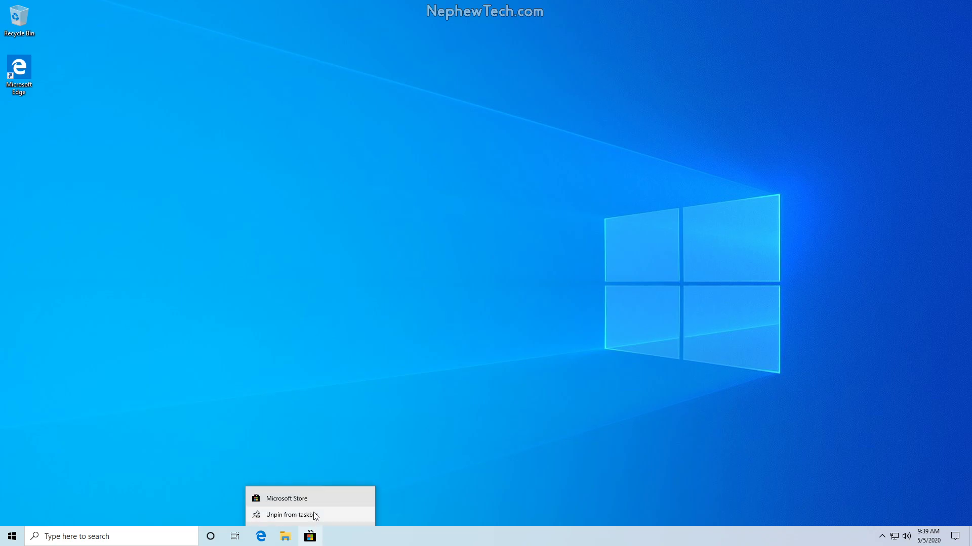
pyautogui.click(315, 515)
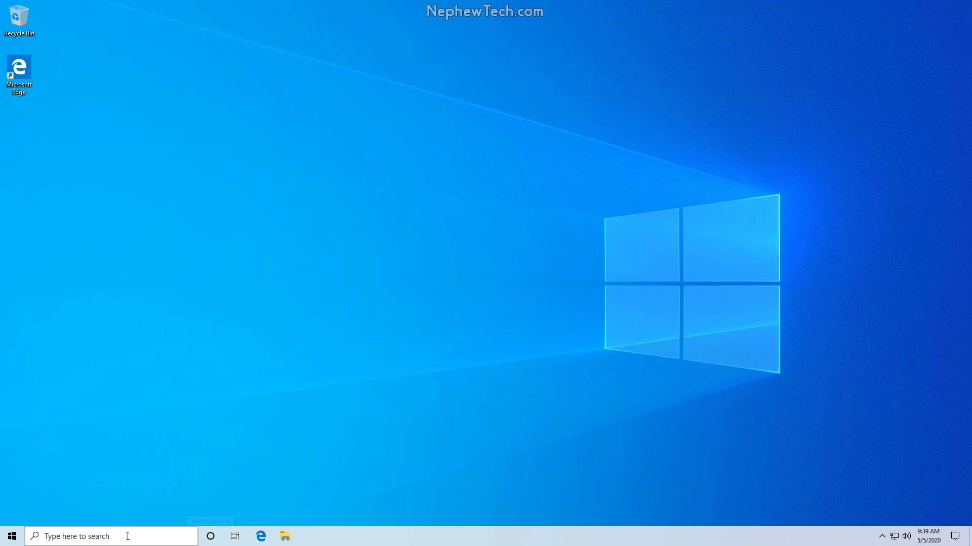
# Hide the Task View button from the taskbar
pyautogui.click(6, 539)
pyautogui.click(4, 540)
pyautogui.rightClick(423, 541)
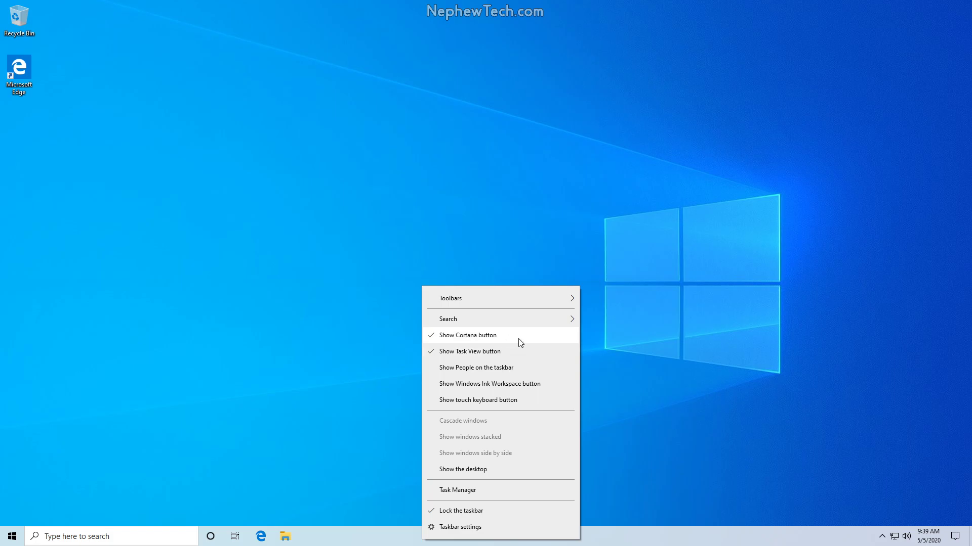
pyautogui.click(512, 354)
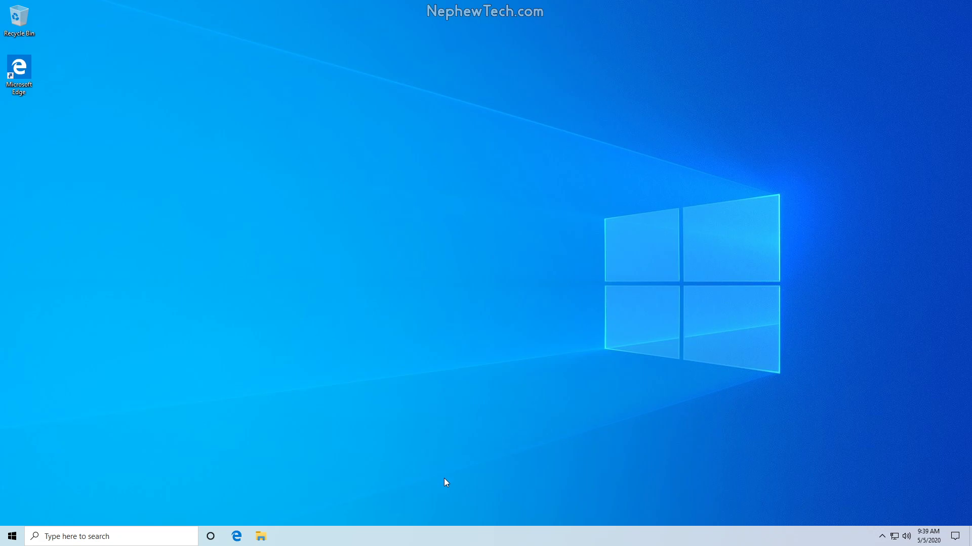
# Uncheck Show Cortana button, briefly restore it, then hide it again
pyautogui.rightClick(438, 540)
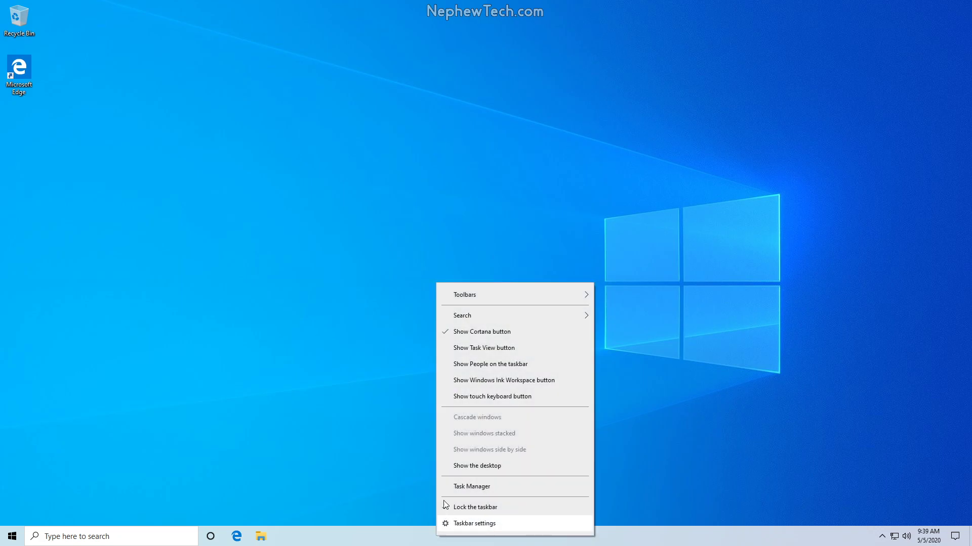
pyautogui.click(478, 338)
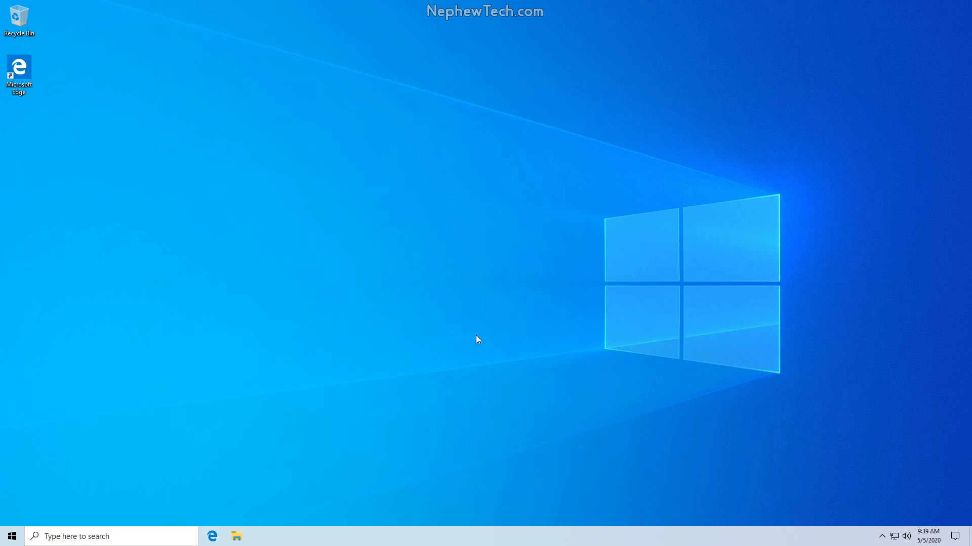
pyautogui.rightClick(431, 539)
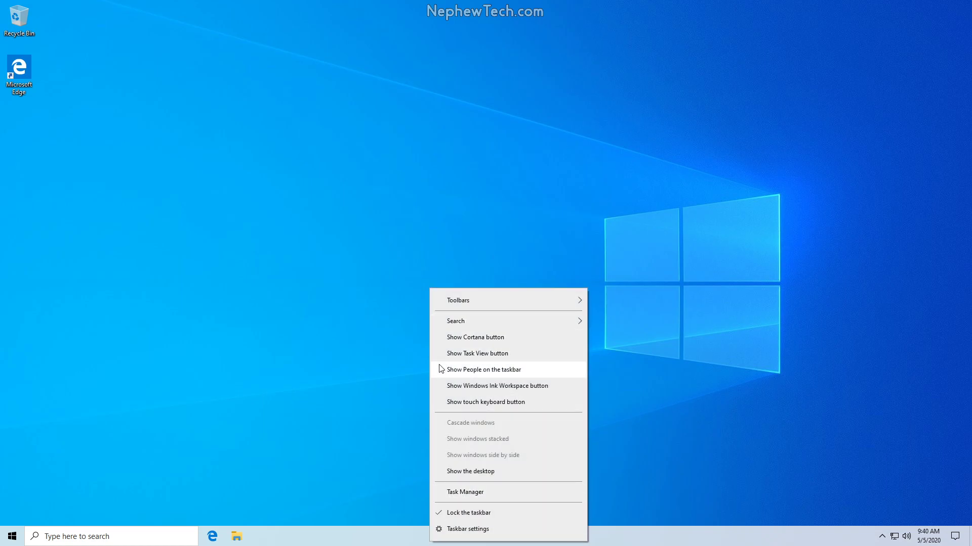
pyautogui.click(460, 340)
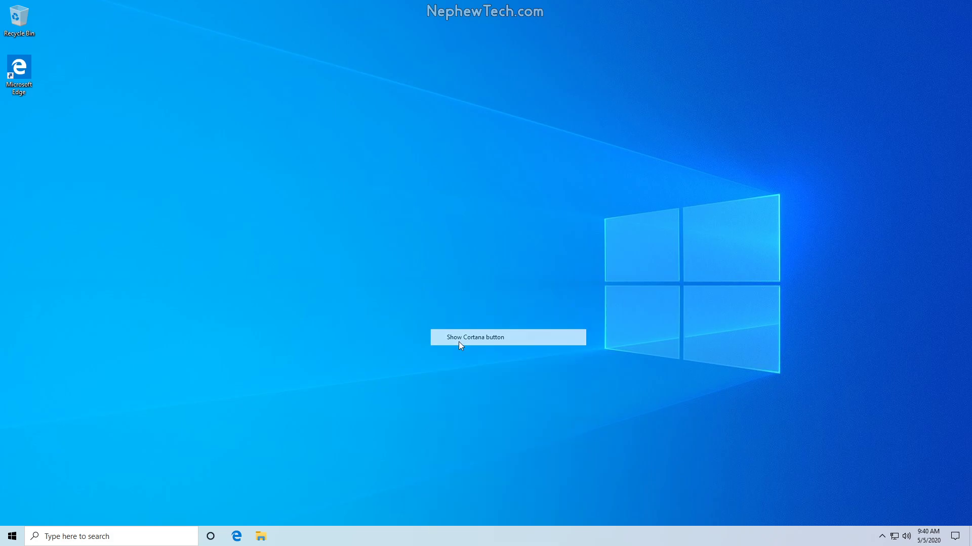
pyautogui.rightClick(408, 525)
pyautogui.rightClick(408, 534)
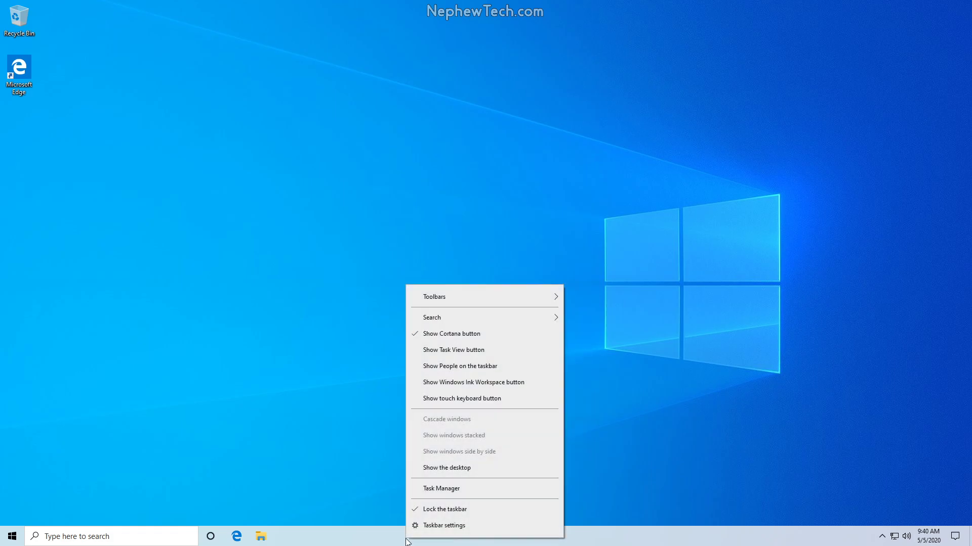
pyautogui.click(442, 341)
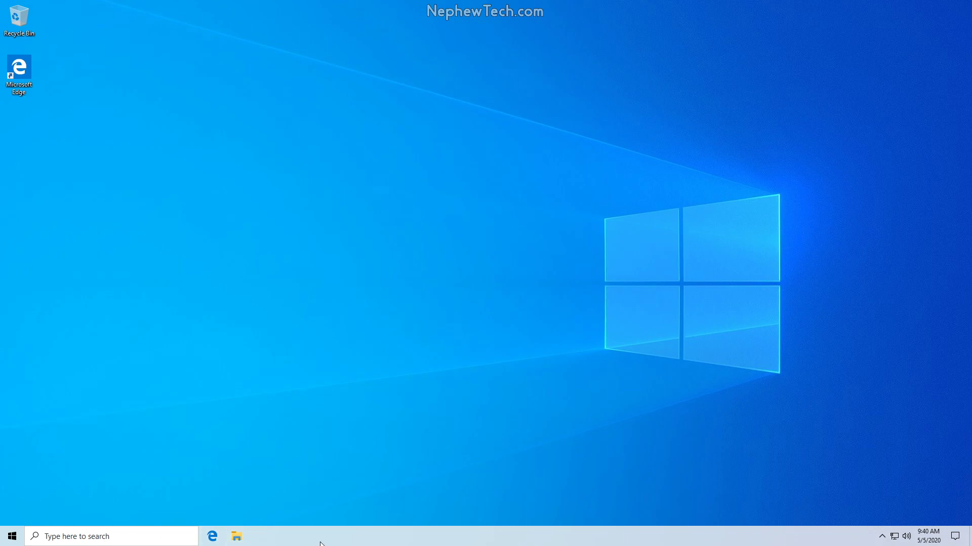
pyautogui.rightClick(436, 541)
pyautogui.moveTo(471, 324)
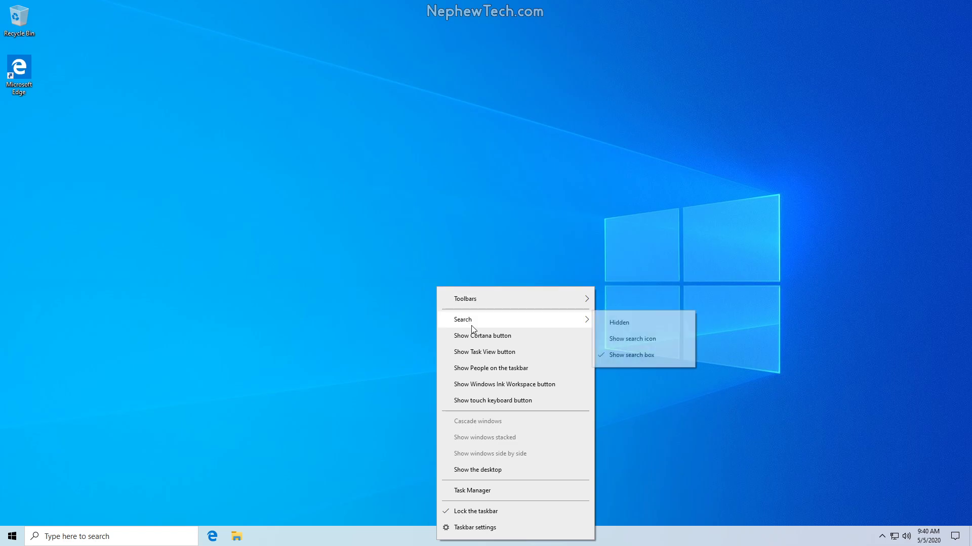
pyautogui.click(642, 345)
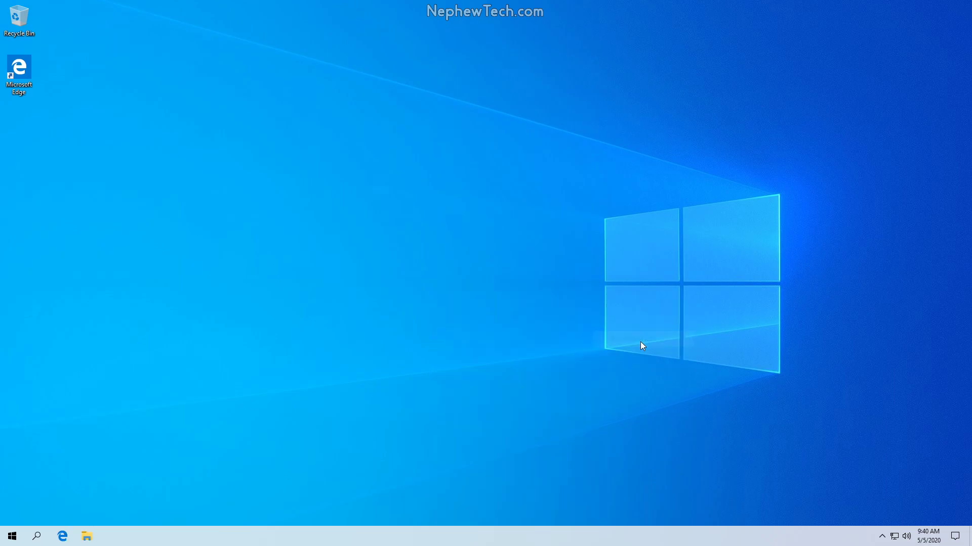
pyautogui.click(37, 536)
pyautogui.click(37, 536)
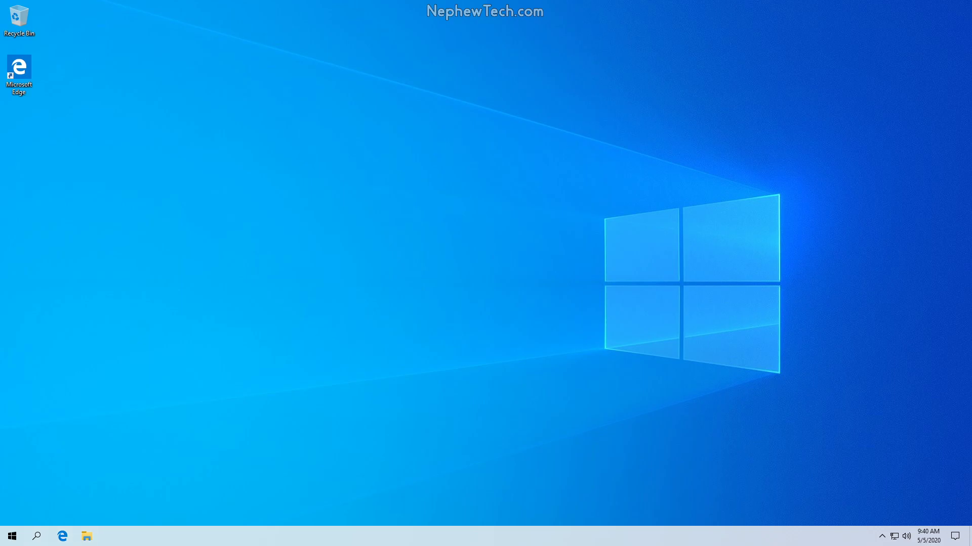
pyautogui.rightClick(282, 537)
pyautogui.moveTo(373, 314)
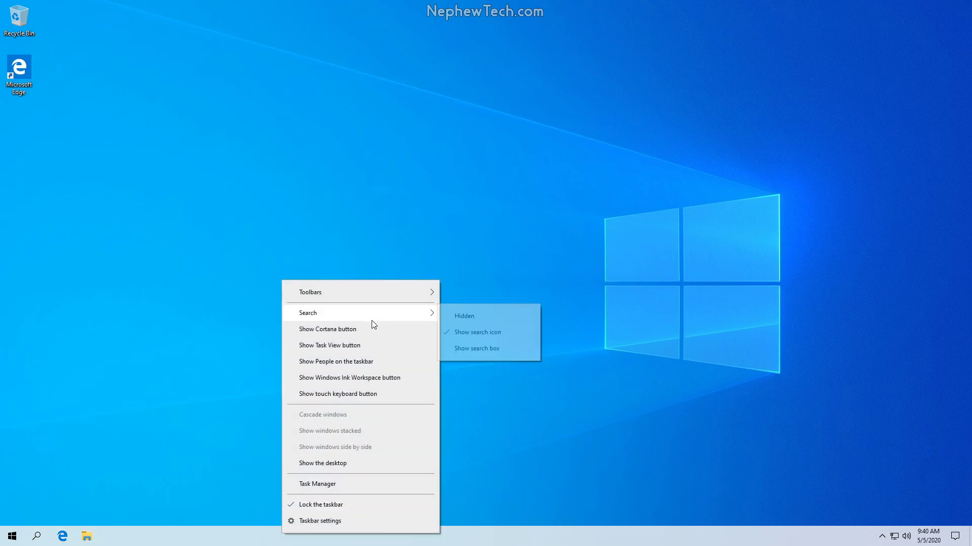
pyautogui.click(463, 317)
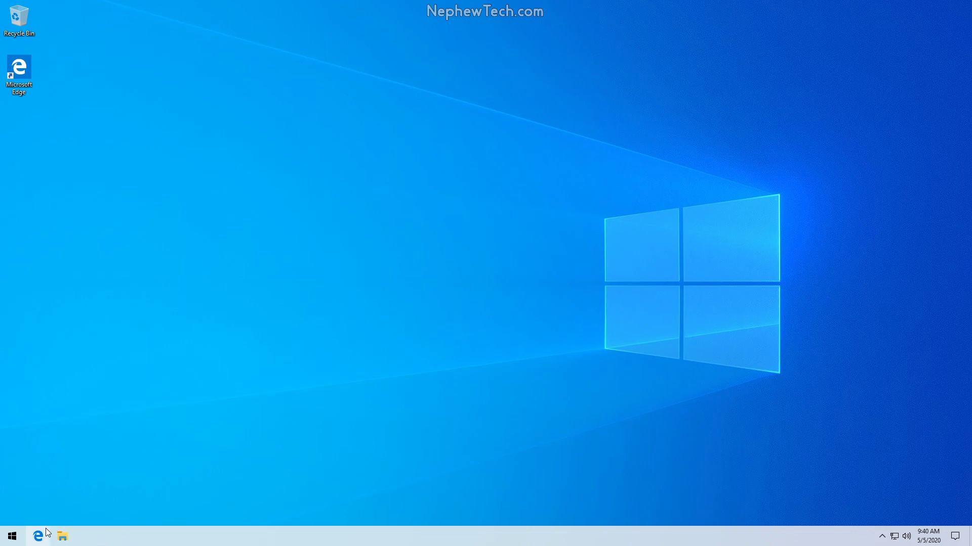
pyautogui.click(10, 538)
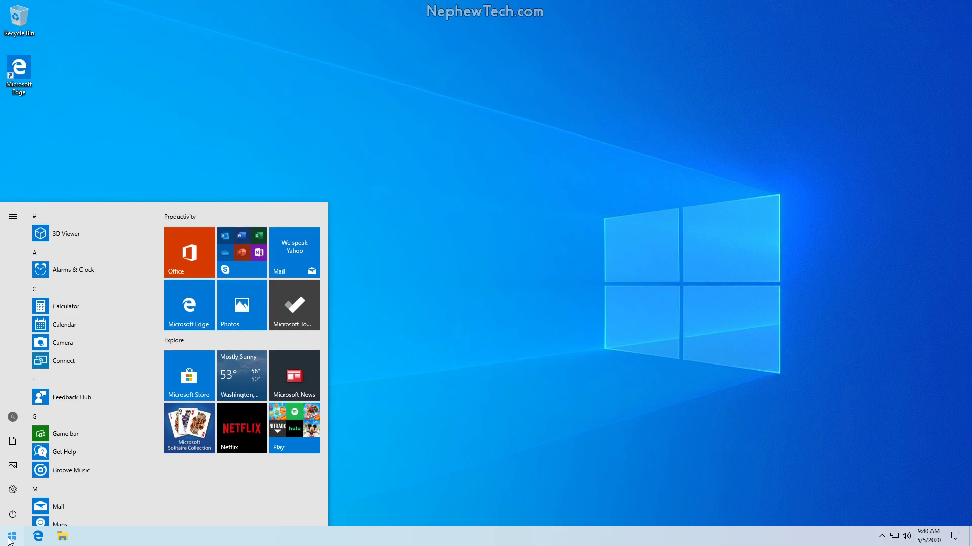
pyautogui.moveTo(13, 525)
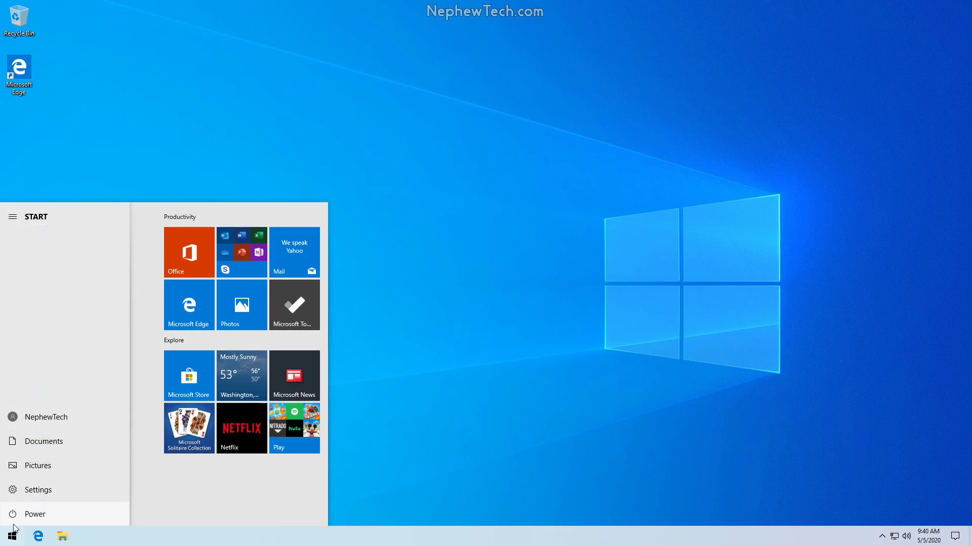
pyautogui.write('note')
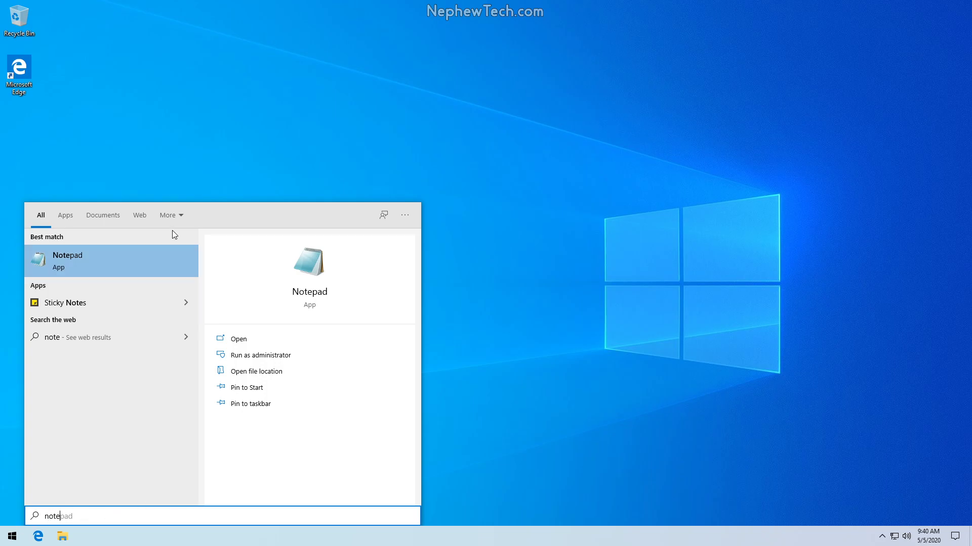
pyautogui.rightClick(335, 544)
pyautogui.moveTo(429, 325)
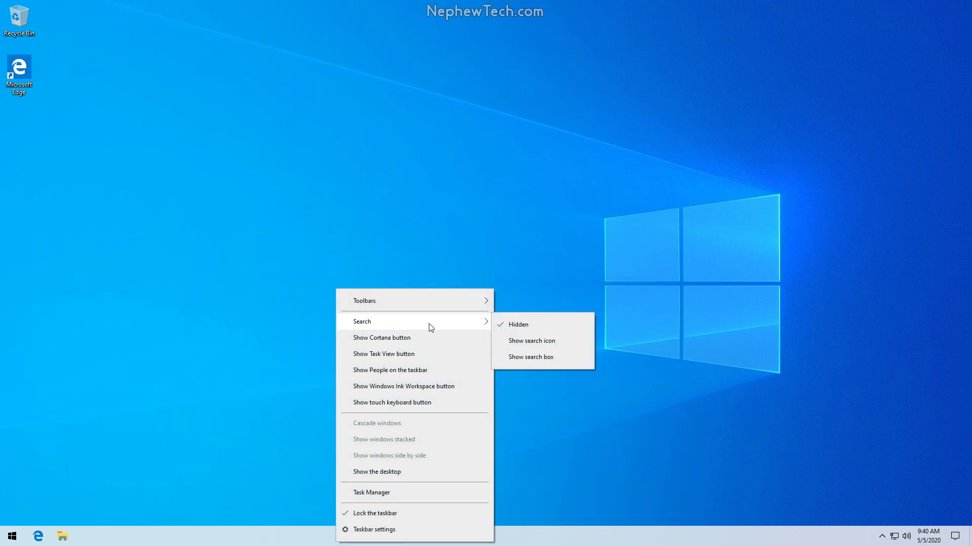
pyautogui.click(536, 358)
pyautogui.click(160, 531)
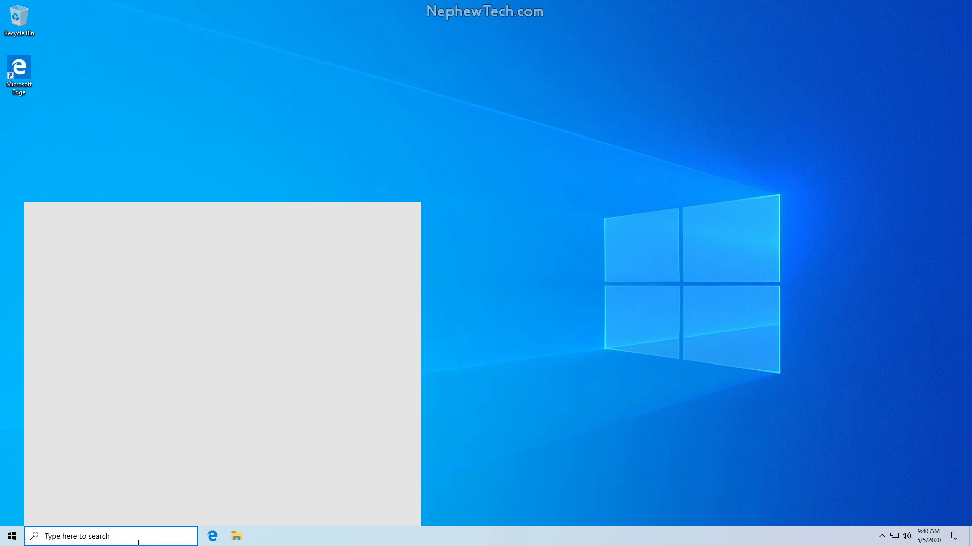
pyautogui.write('note')
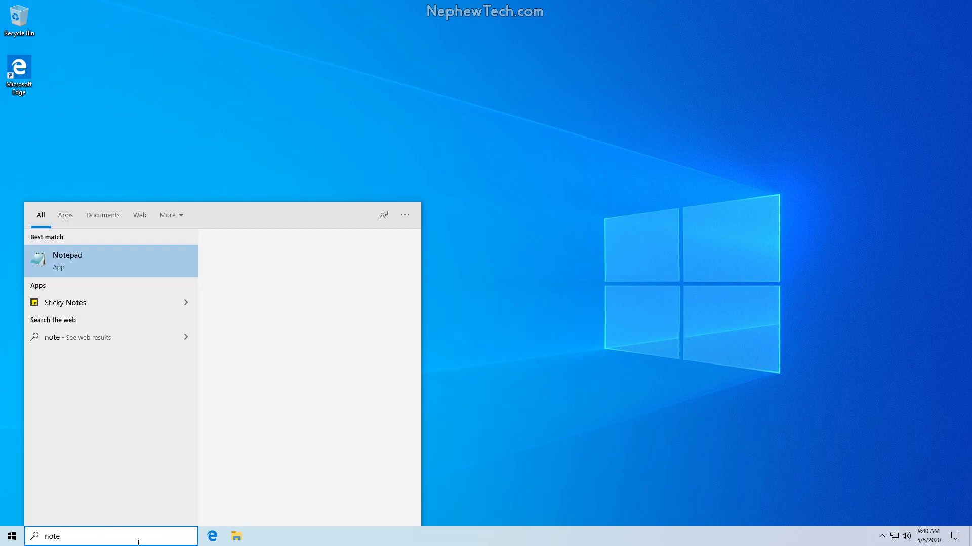
pyautogui.click(219, 112)
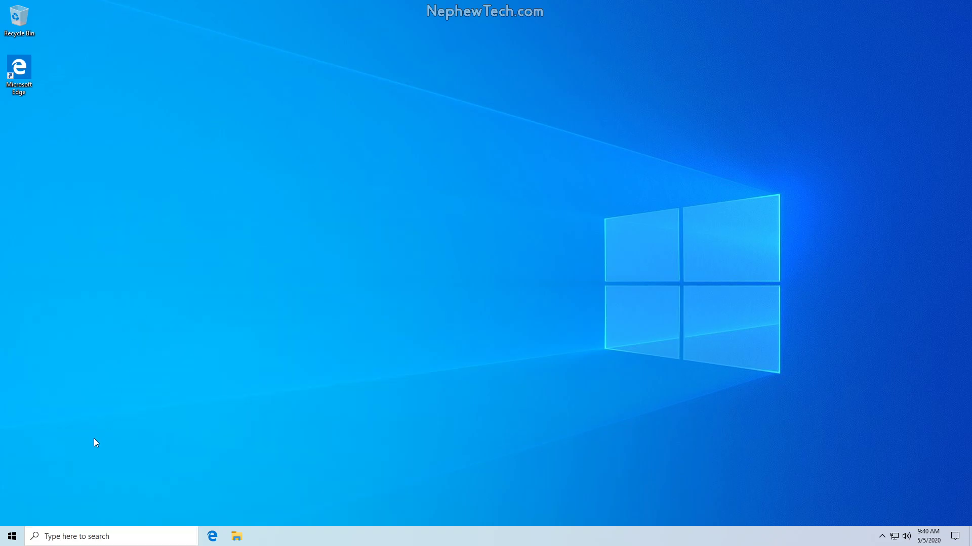
pyautogui.click(6, 541)
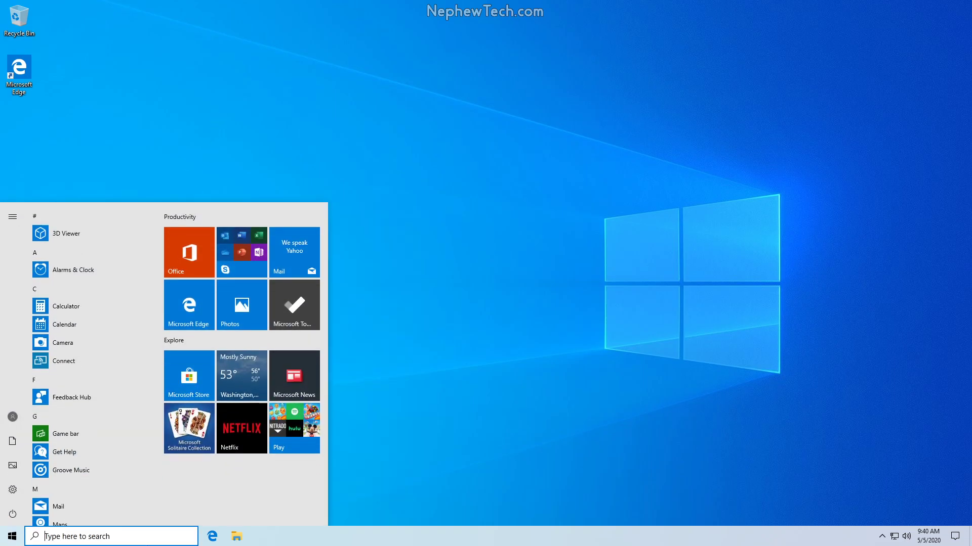
pyautogui.rightClick(325, 539)
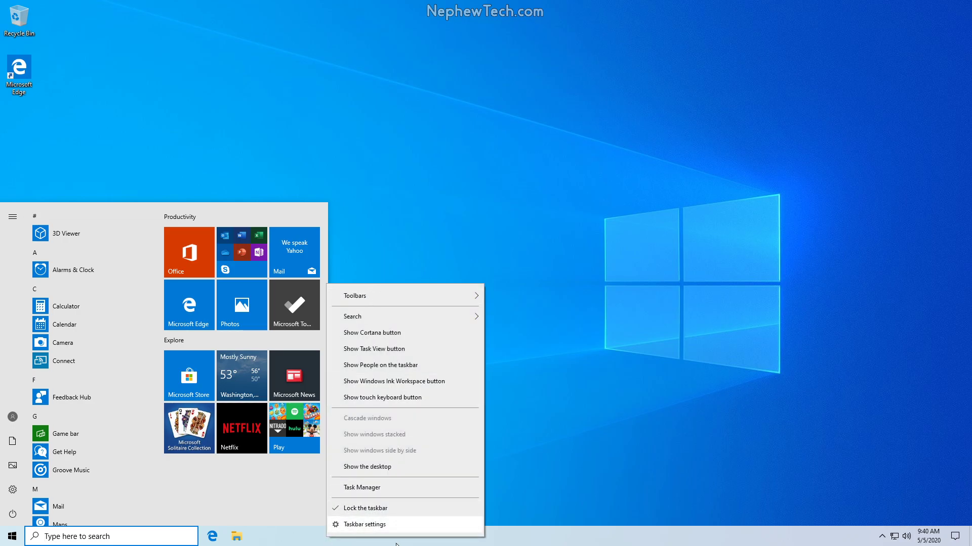
pyautogui.click(527, 521)
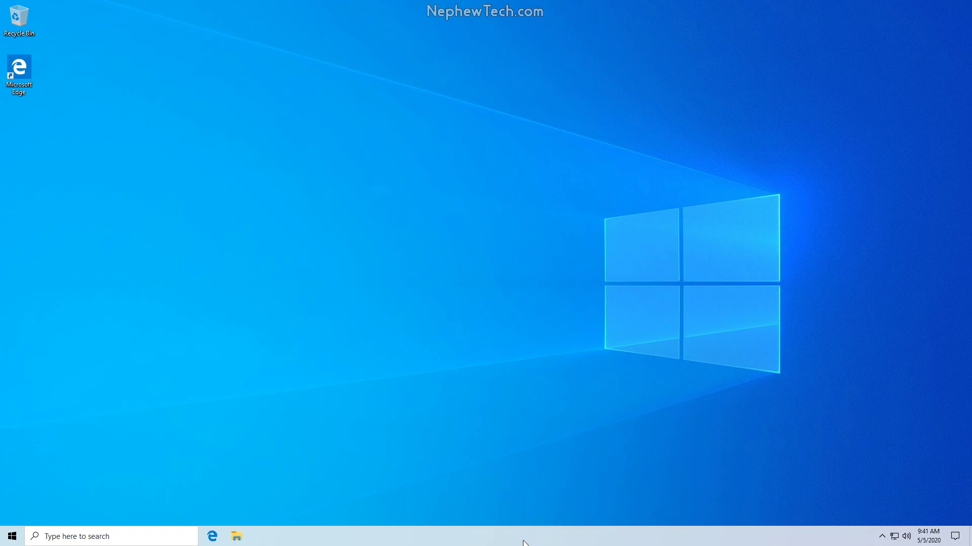